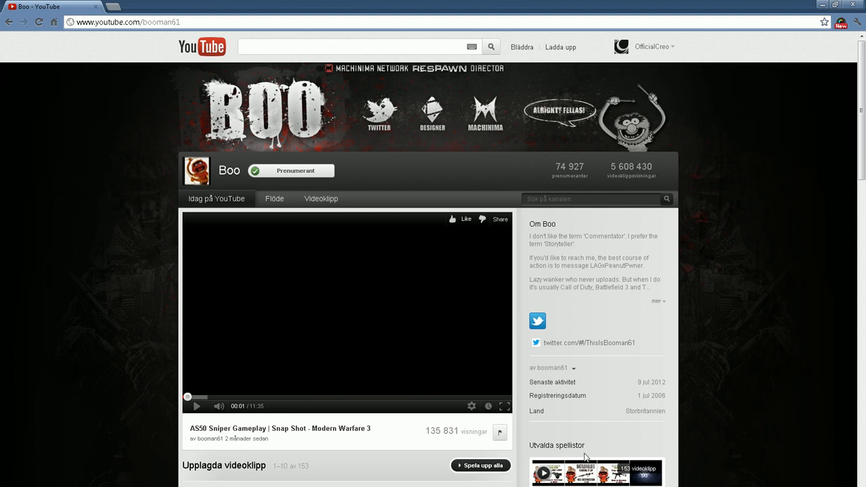
Switch to Photoshop and delete the existing TEXT layer and the red splatter layer, Layer 5
mouse_move(469, 486)
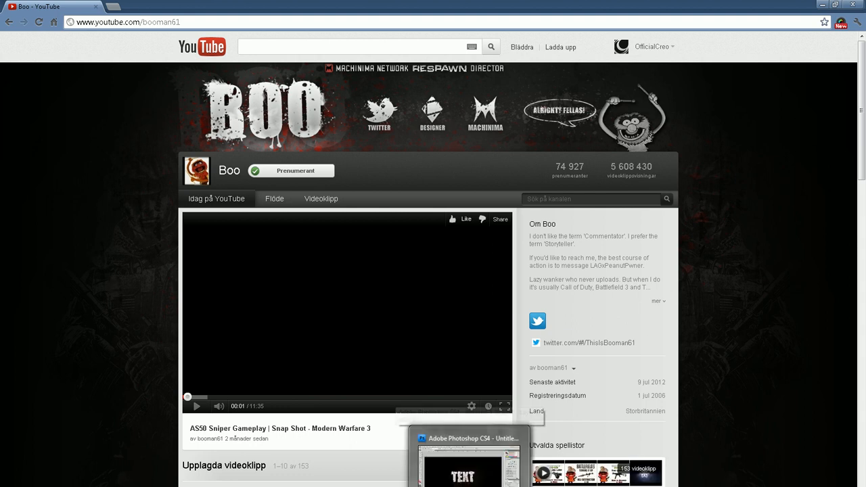
click(466, 465)
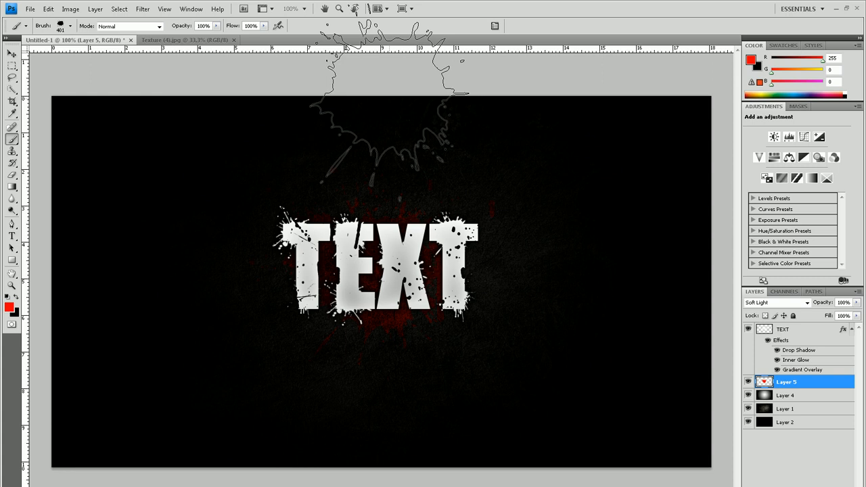
ctrl+click(800, 329)
key(Delete)
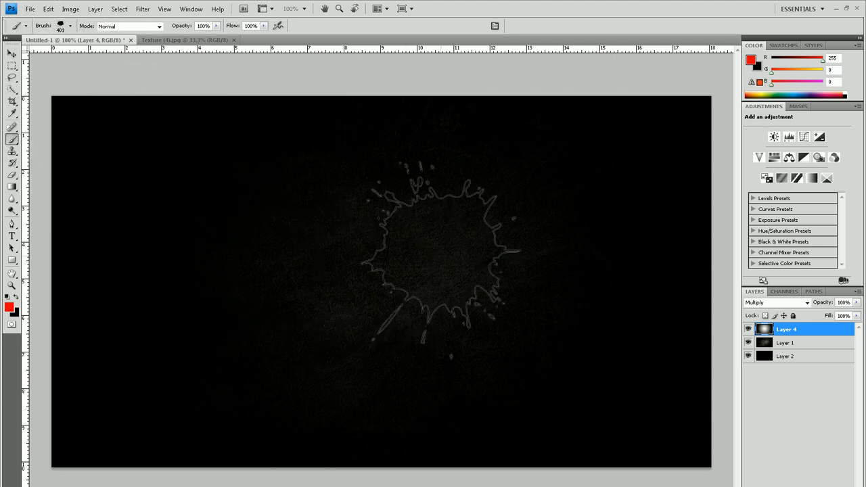
Make the foreground colour white and add the text "TEXT" in Impact near the middle of the canvas
click(7, 296)
click(16, 296)
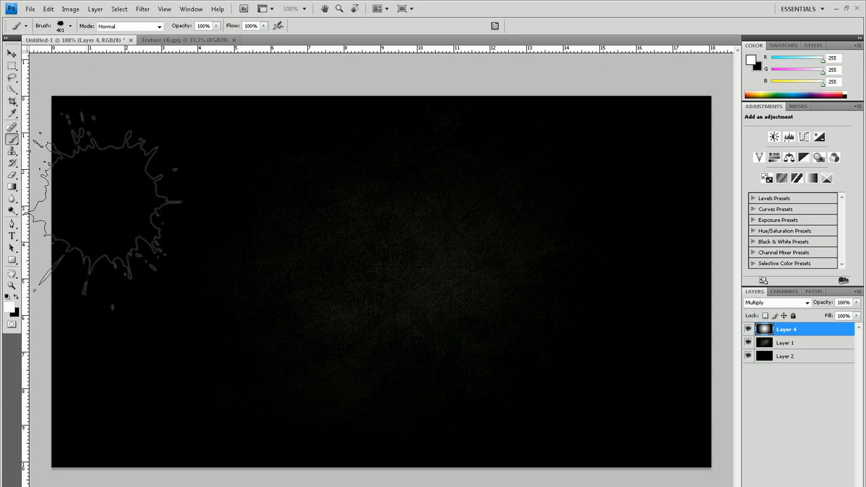
click(12, 235)
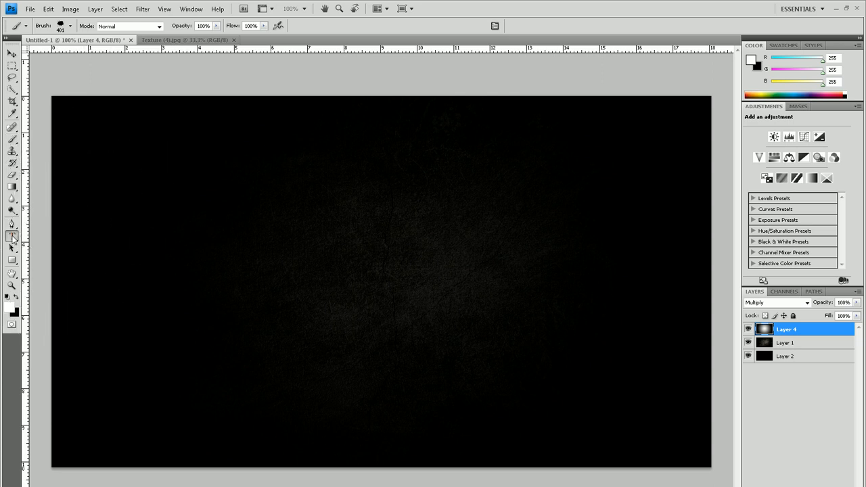
click(375, 266)
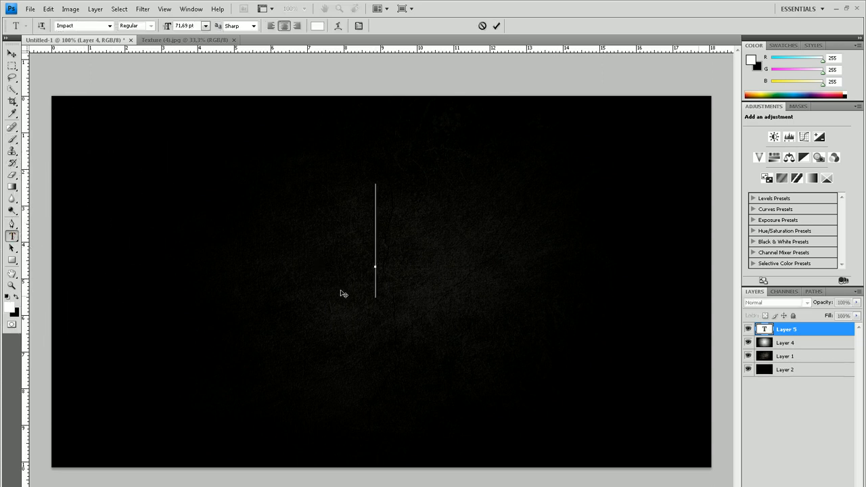
text(TEXT)
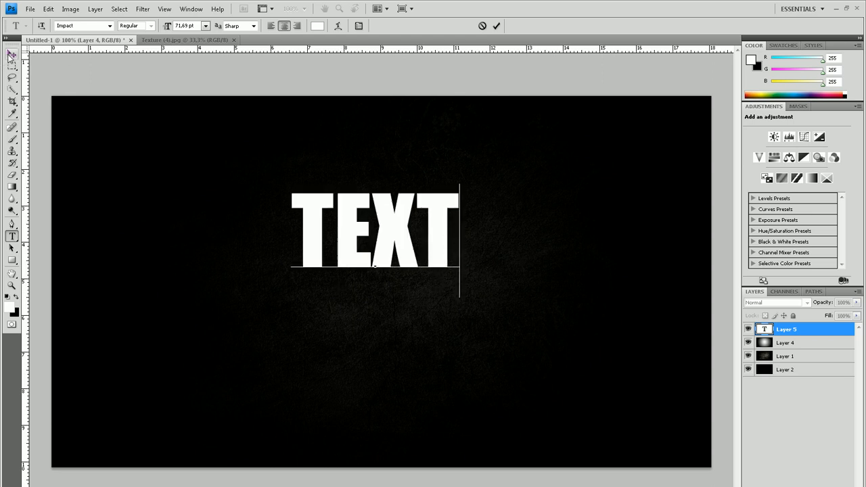
Move the text down so it sits at the centre of the canvas
click(11, 54)
drag(414, 251, 423, 280)
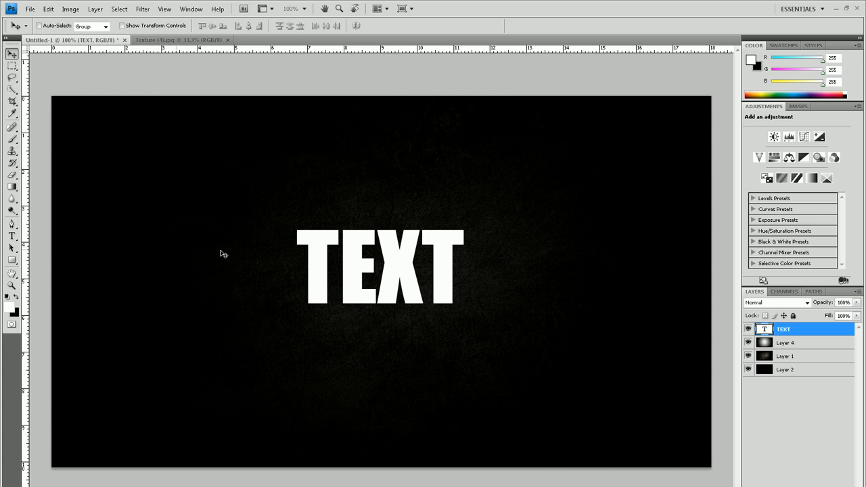
drag(361, 267, 361, 277)
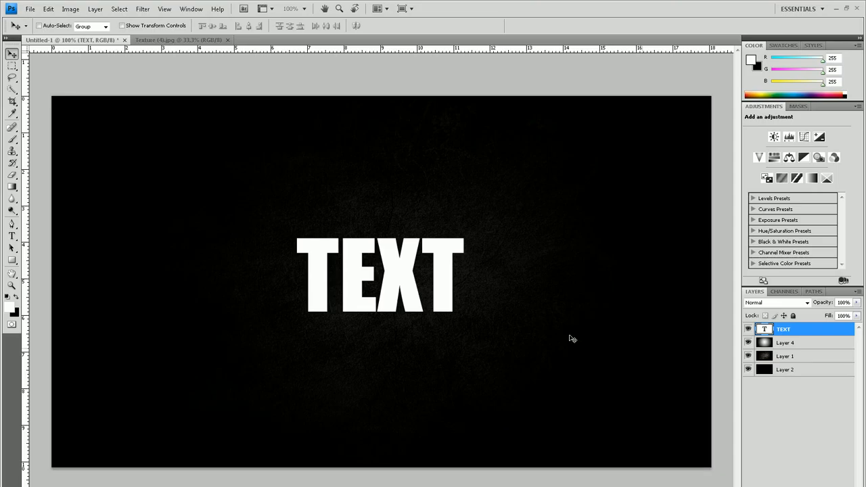
Scale the text up proportionally to about 113.8% and rasterize its layer
key(ctrl+t)
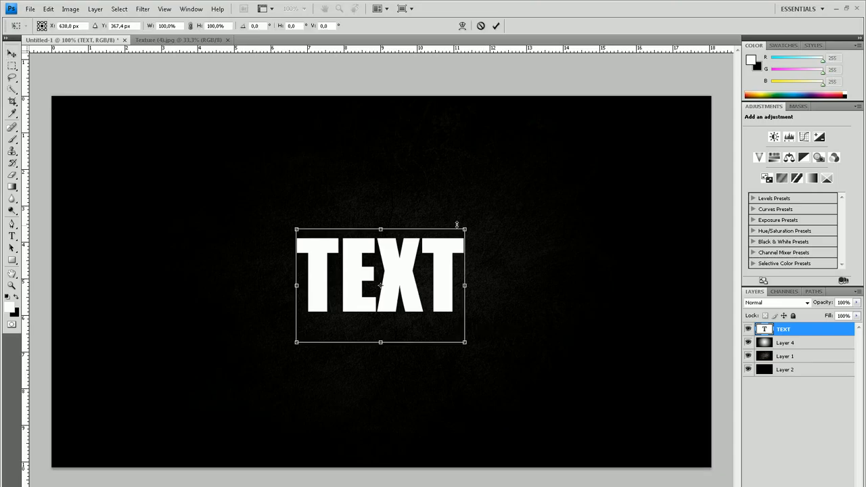
drag(474, 223, 477, 221)
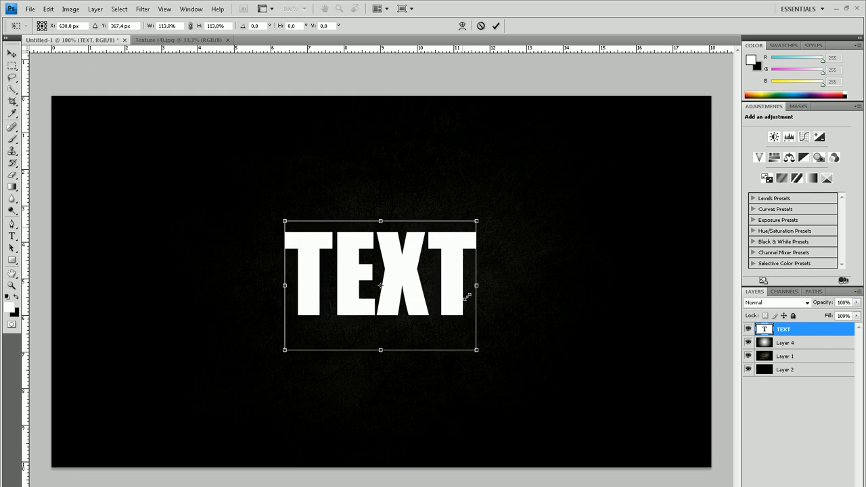
key(Return)
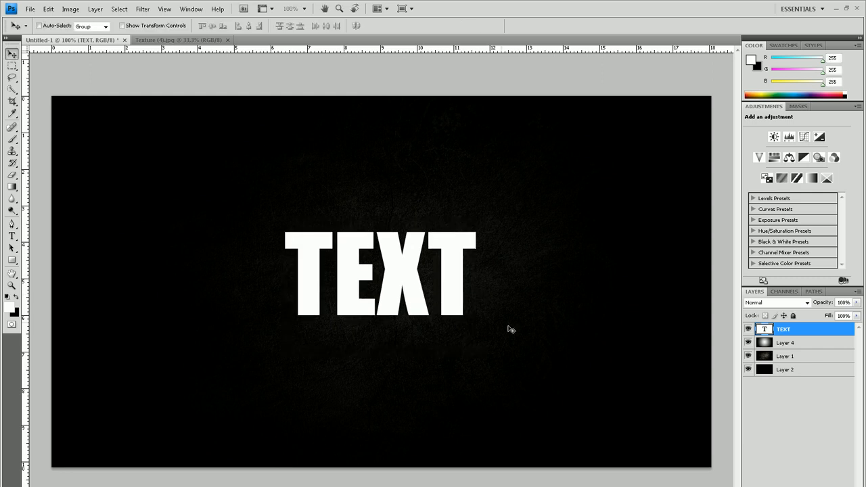
right_click(817, 332)
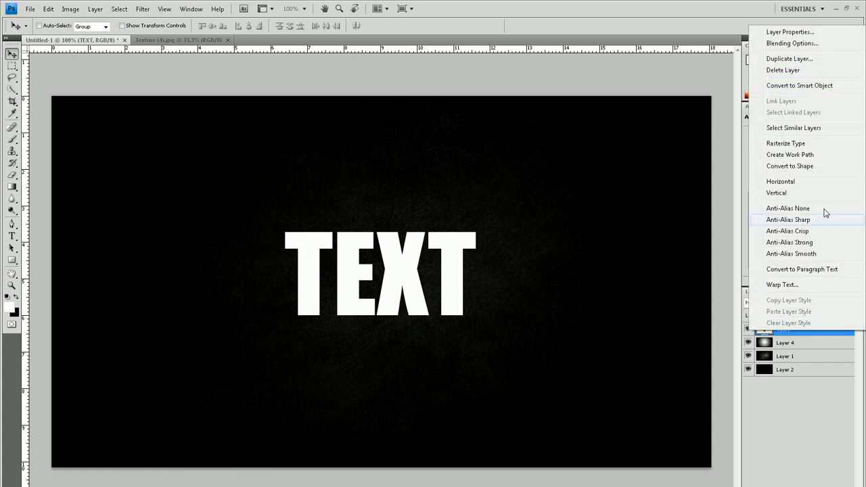
click(790, 144)
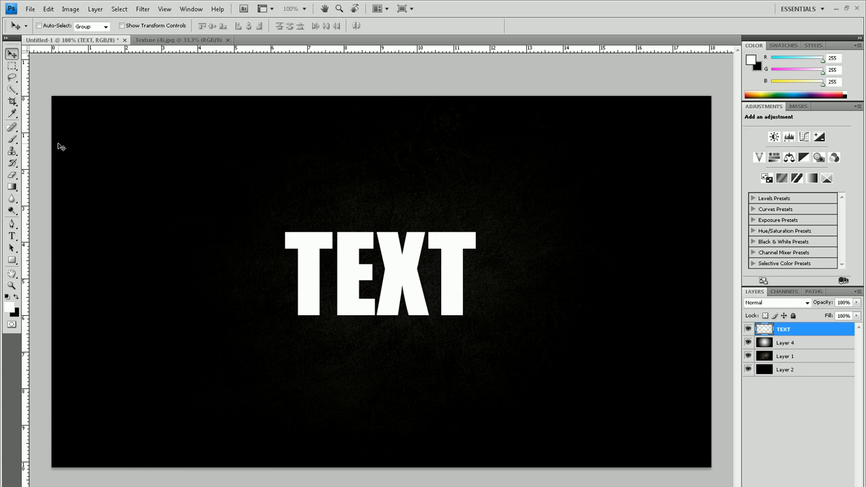
Using the 268 px splatter brush resized to 100 px, stamp white splatters on the first T's upper-left corner, the E's lower left and the X's right side
click(15, 140)
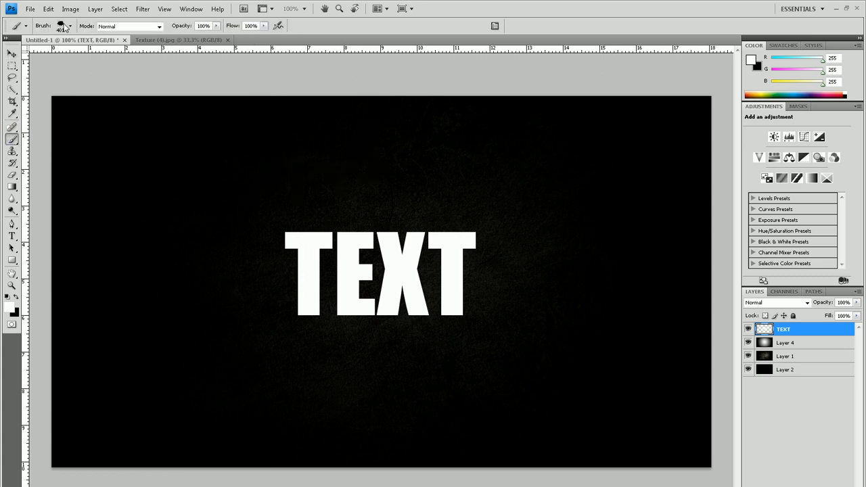
click(71, 26)
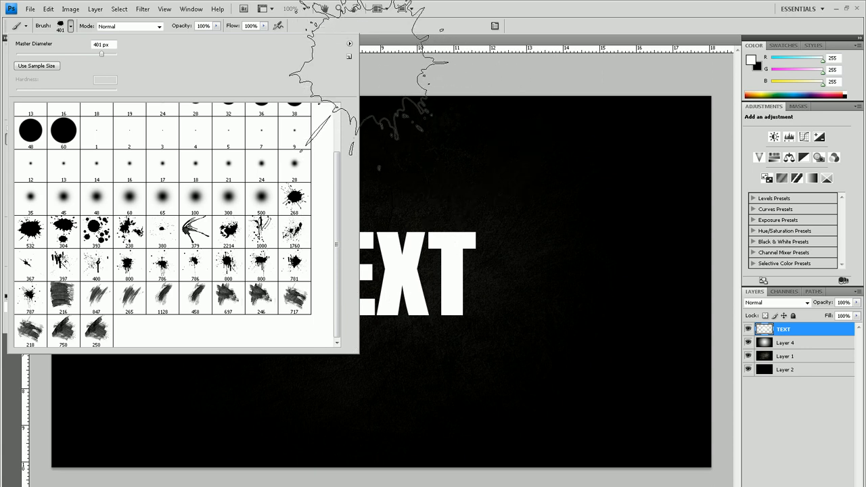
click(350, 44)
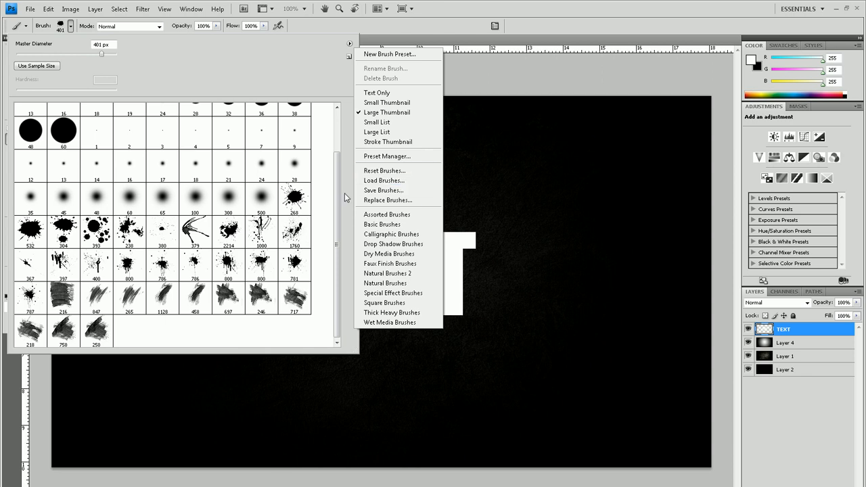
click(304, 202)
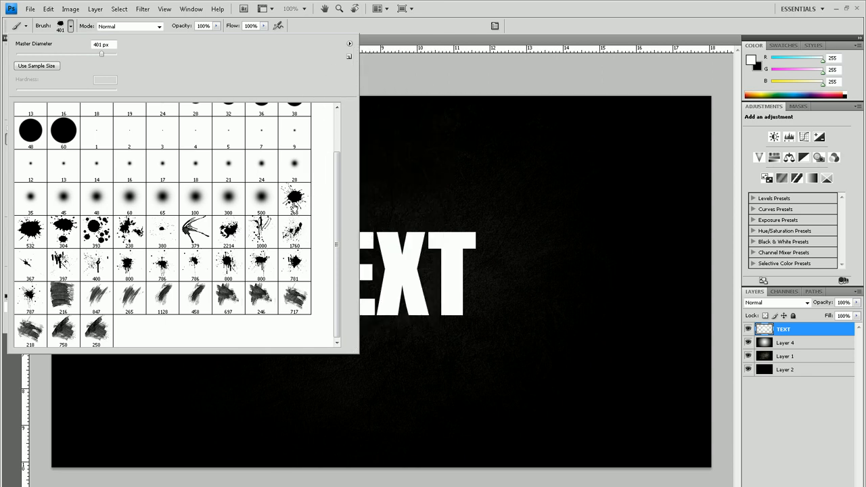
click(294, 199)
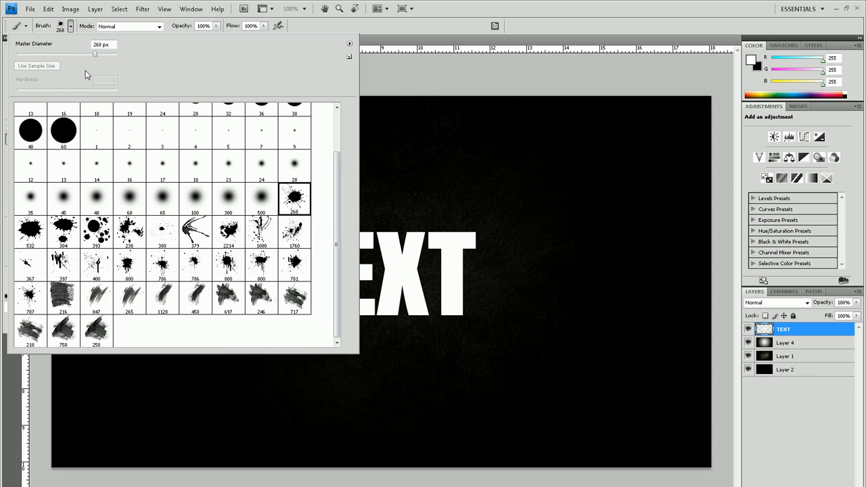
drag(94, 54, 67, 54)
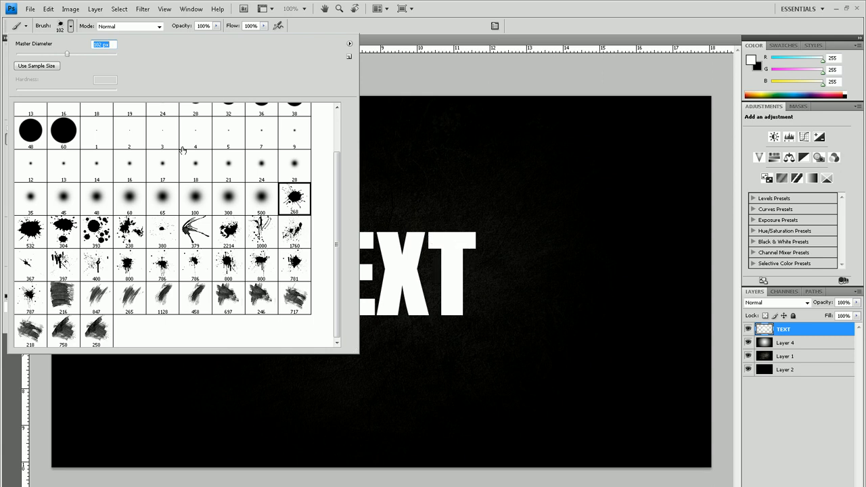
drag(67, 55, 66, 54)
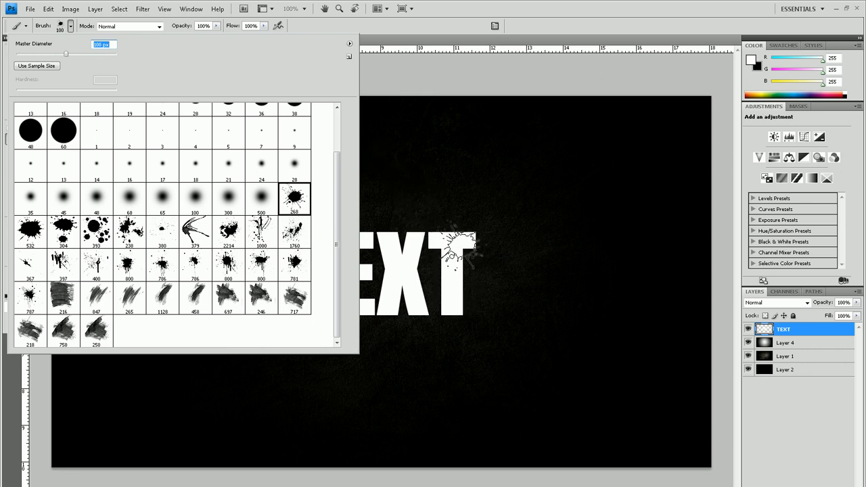
click(450, 15)
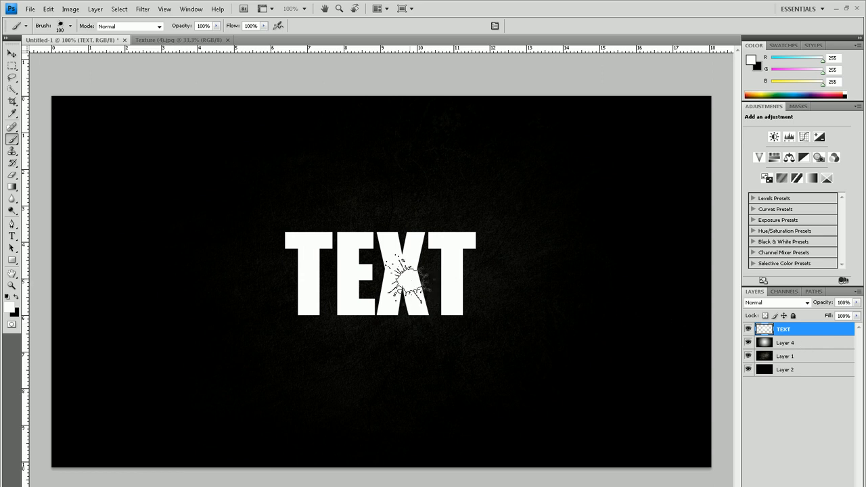
click(300, 241)
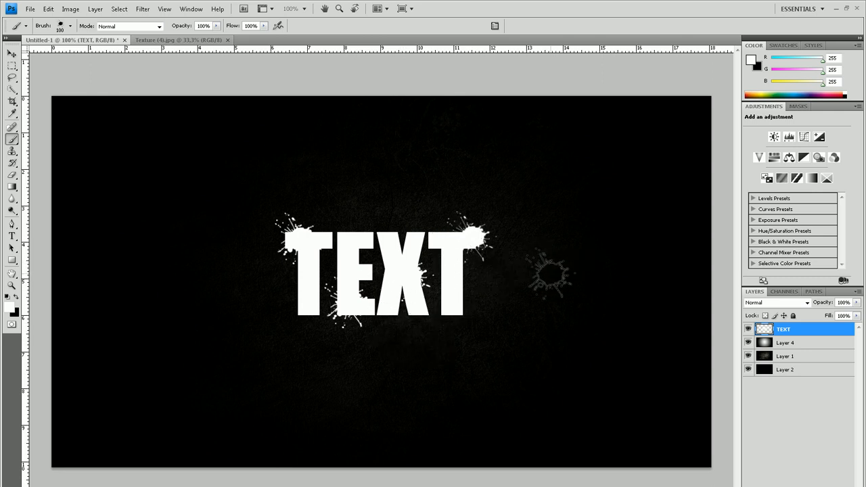
Try splatter stamps on the last T's upper-right corner and beside its stem, undoing each one
key(ctrl+z)
click(472, 242)
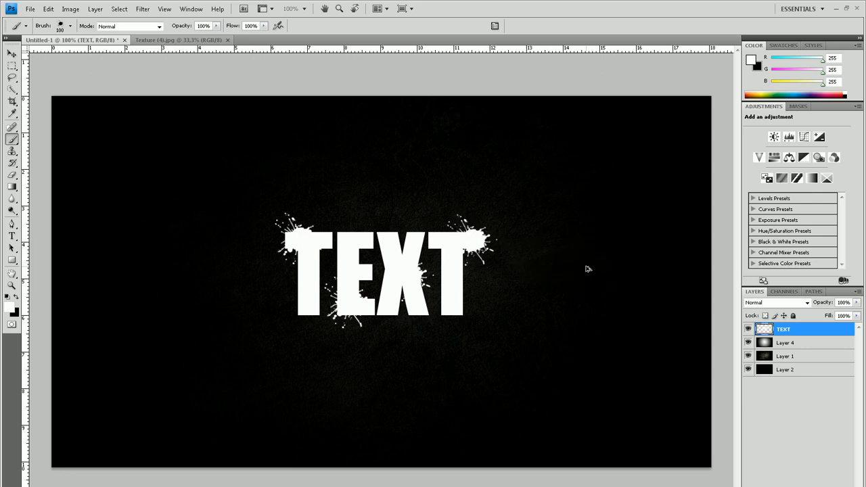
key(ctrl+z)
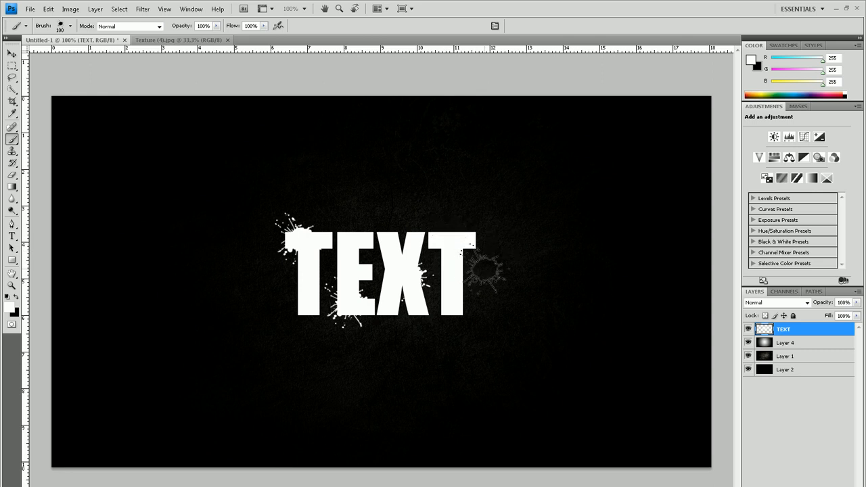
click(472, 272)
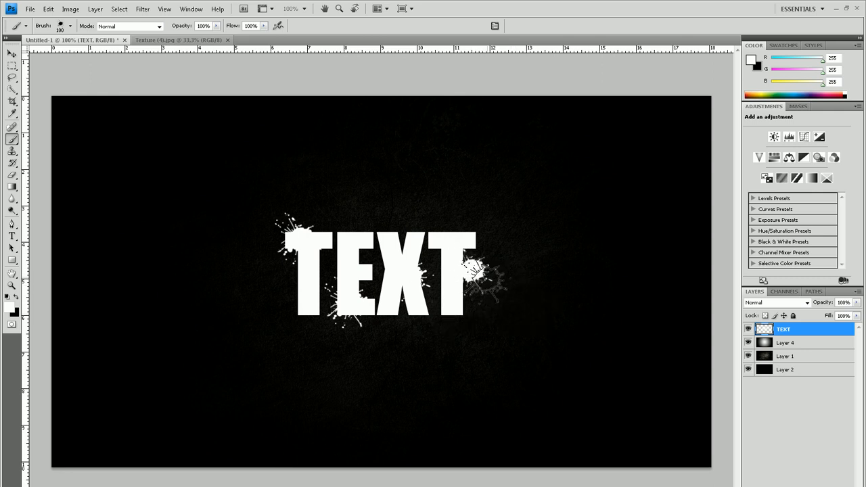
key(ctrl+z)
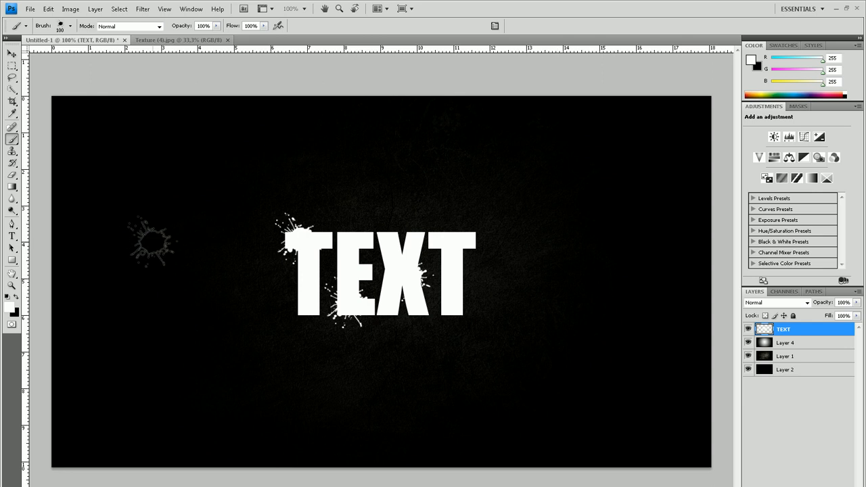
With the 532 px splatter brush resized to 100 px, stamp white splatters on the tops of the E and the last T
click(70, 27)
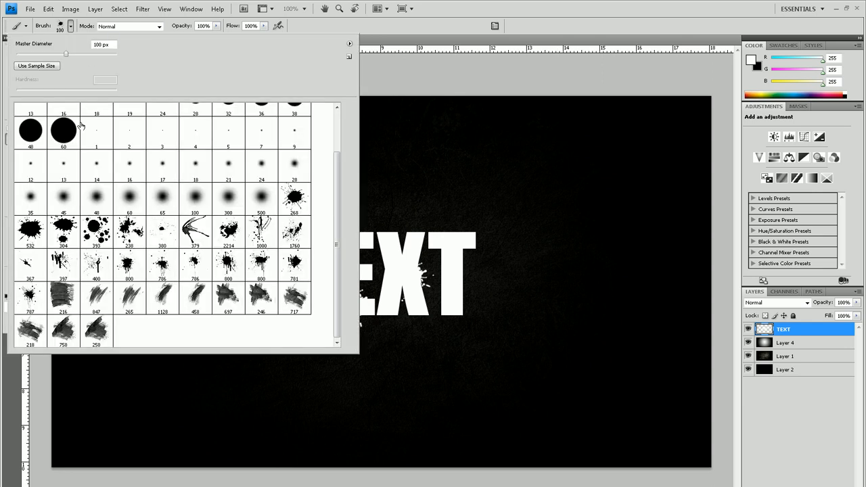
click(20, 237)
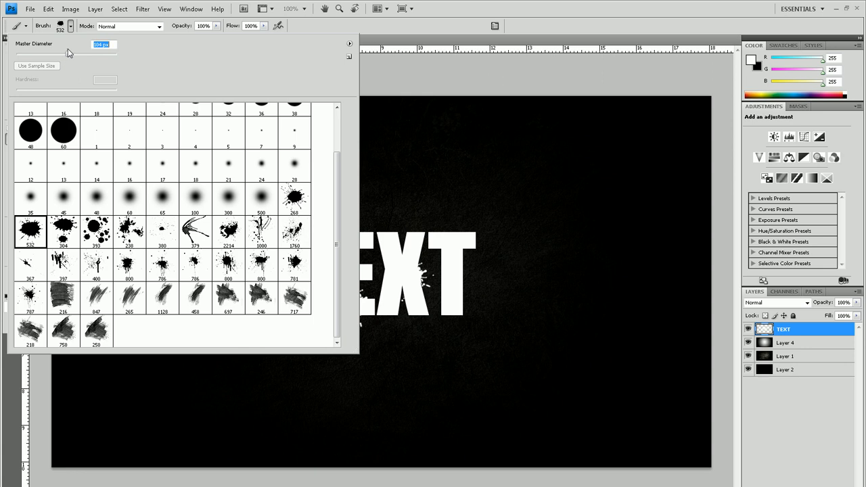
drag(68, 49, 66, 49)
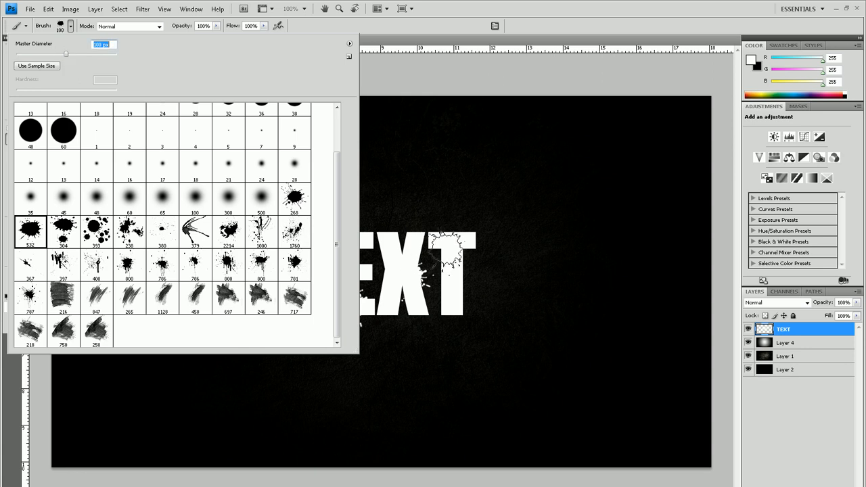
click(530, 4)
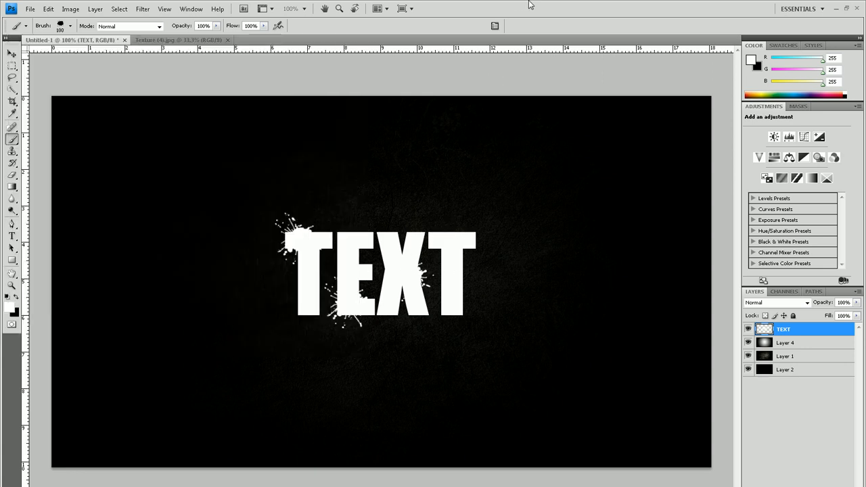
click(406, 273)
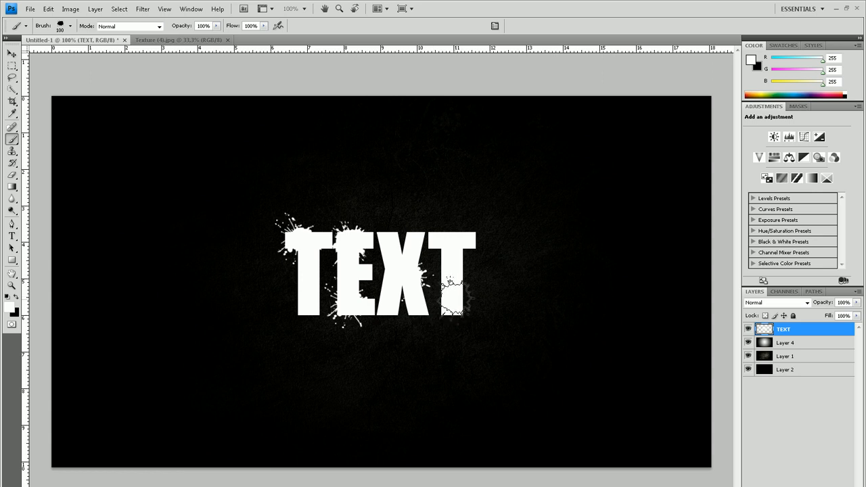
click(454, 244)
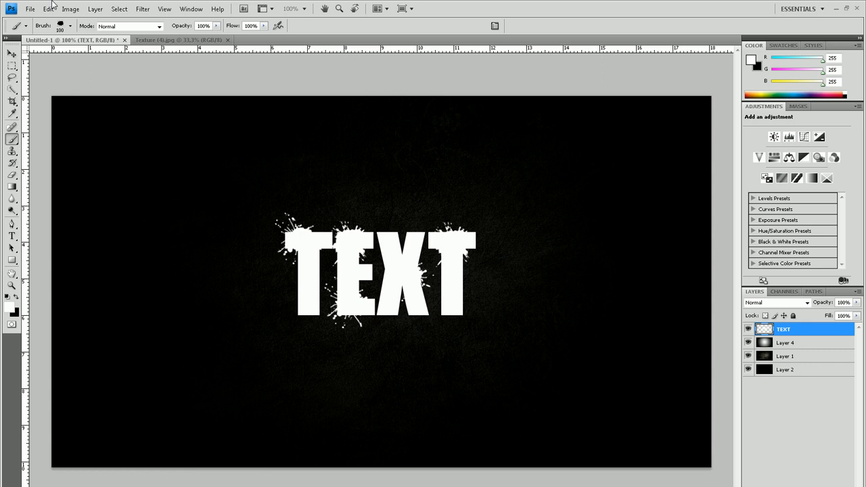
With the first 800 px splatter brush resized to 102 px, stamp white splatters on the last T's base and the first T's stem
click(70, 26)
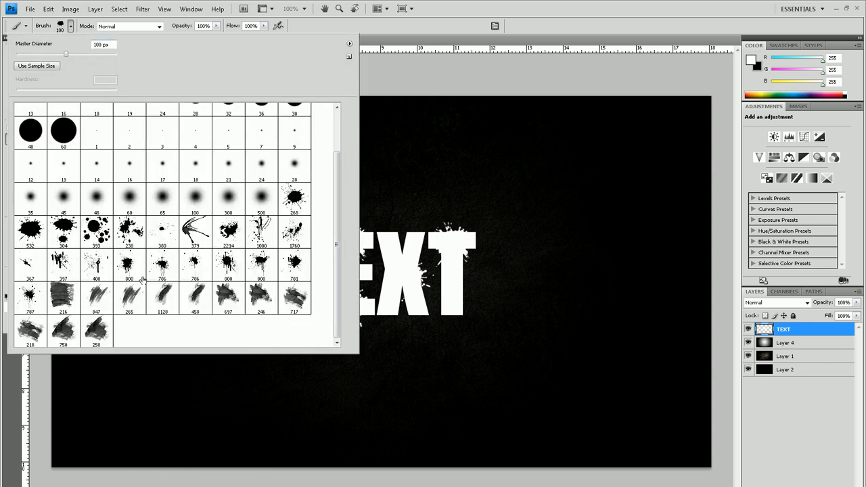
click(125, 270)
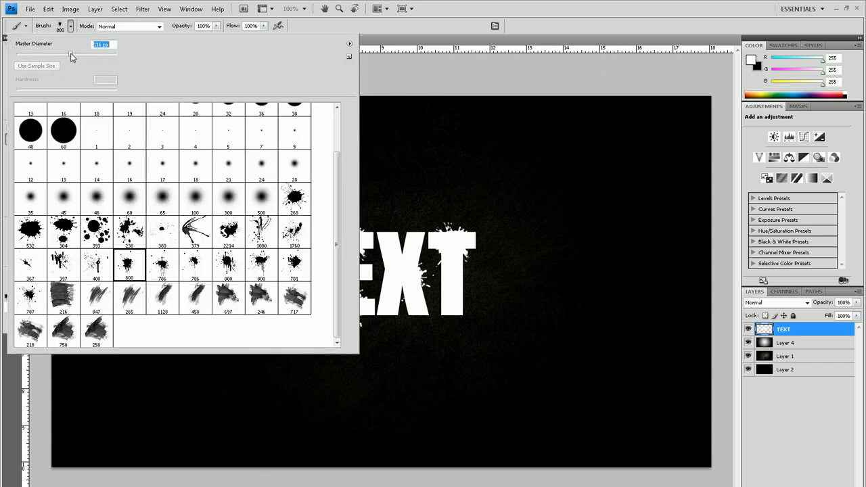
drag(69, 53, 67, 54)
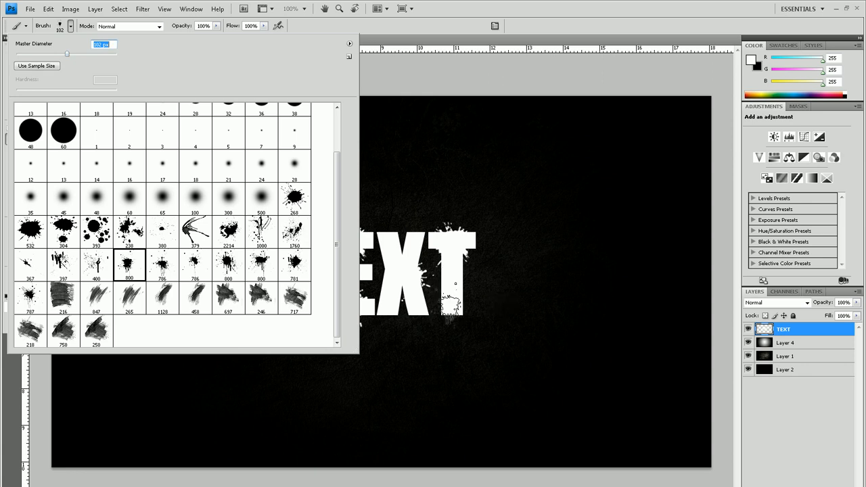
click(453, 303)
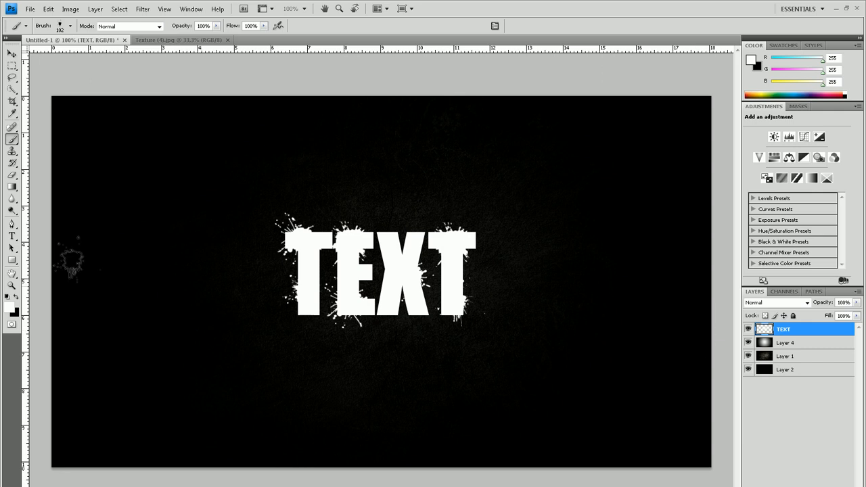
Erase specks from the letters with the outer drops of a dripping 800 px splatter eraser, undoing the stamp centred on the text
click(14, 176)
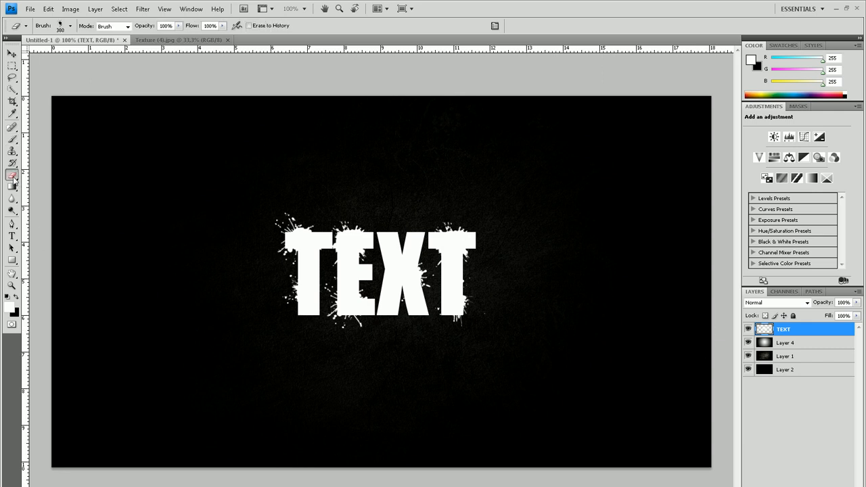
click(72, 27)
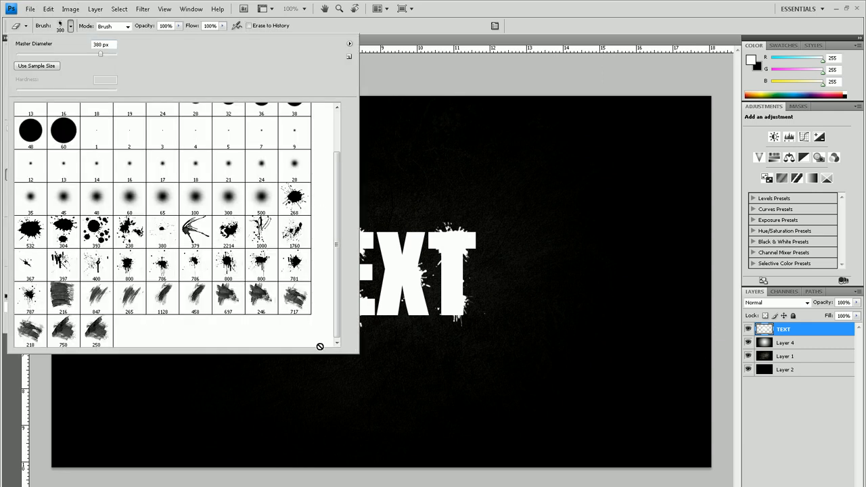
click(237, 271)
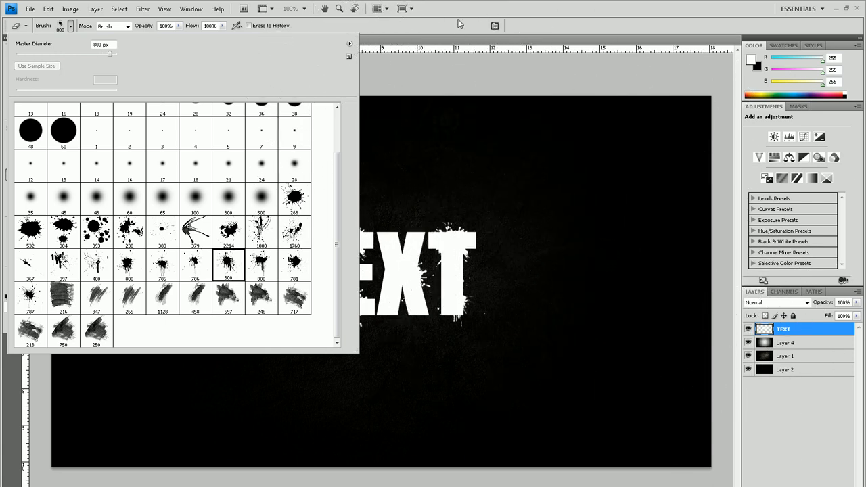
click(70, 25)
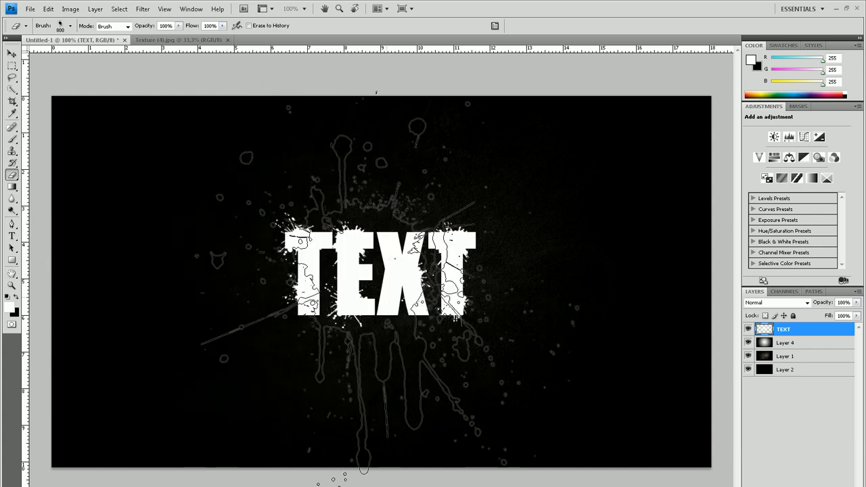
click(376, 270)
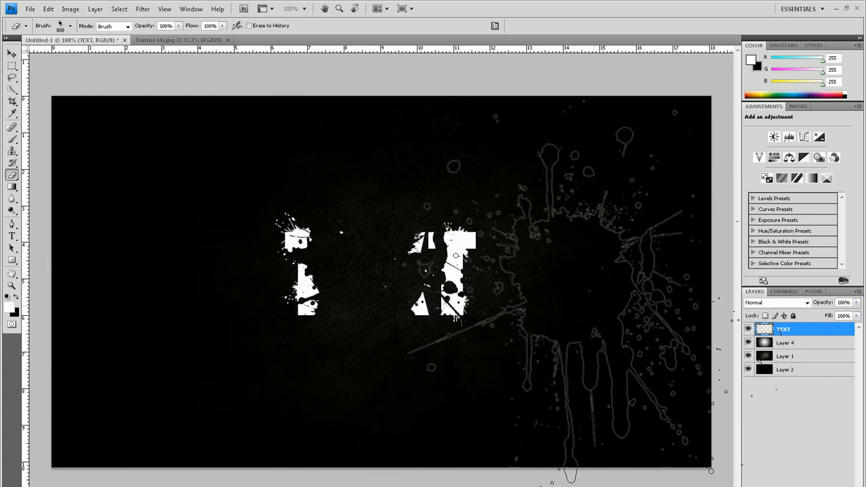
key(ctrl+z)
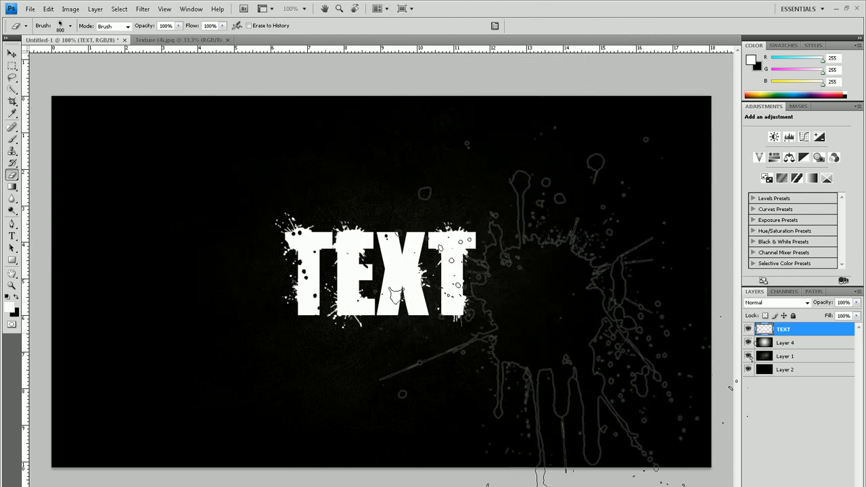
click(562, 304)
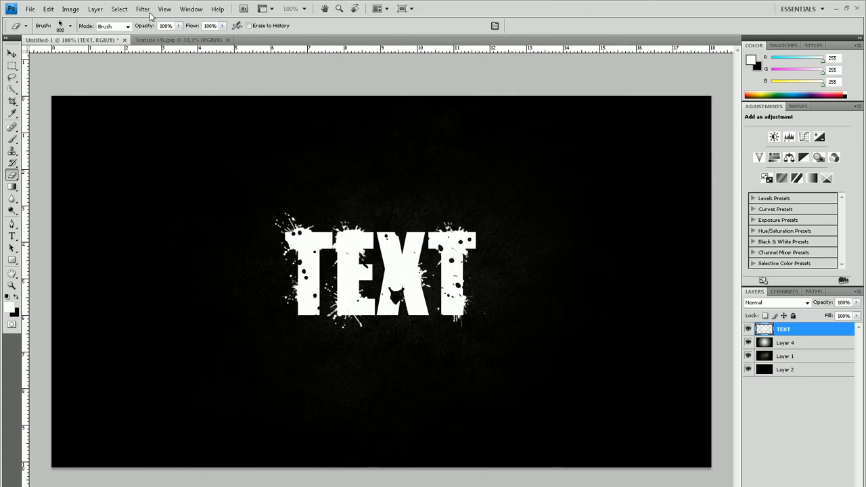
Erase more small specks from the letters using the other dripping 800 px splatter brush tip
click(70, 27)
click(260, 275)
click(466, 5)
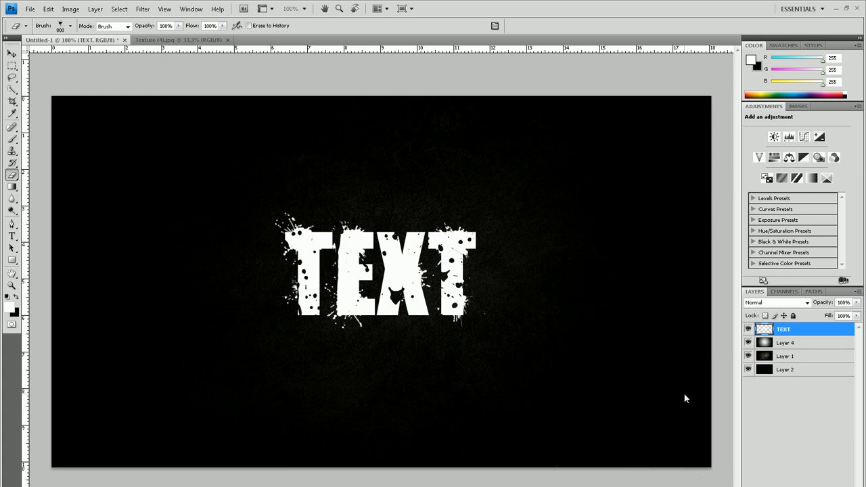
Add a black-to-white linear Gradient Overlay to the TEXT layer with 150% scale and about 60% opacity
double_click(812, 336)
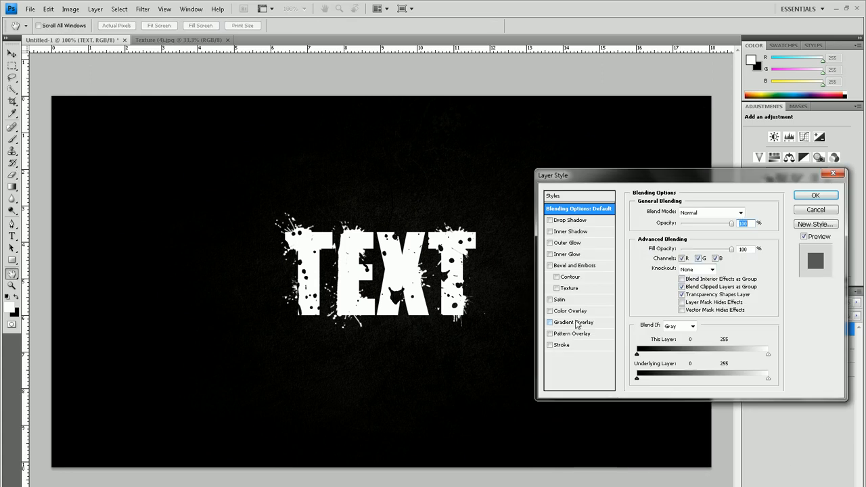
click(576, 322)
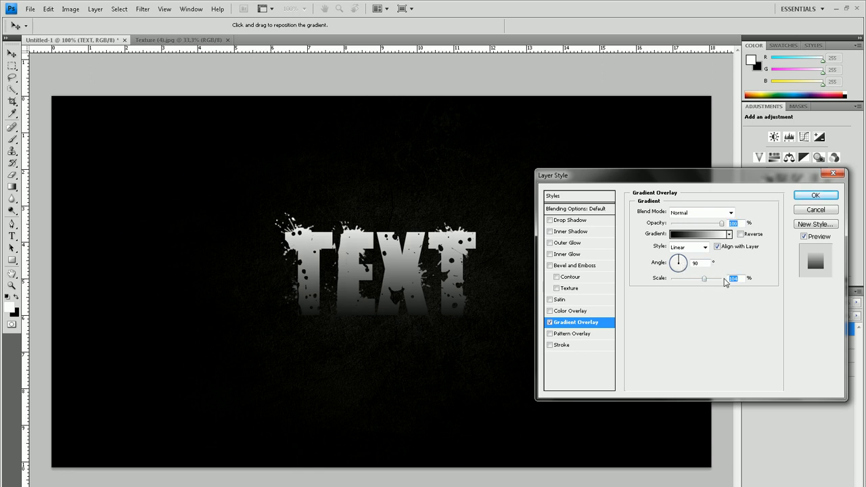
drag(705, 282, 728, 284)
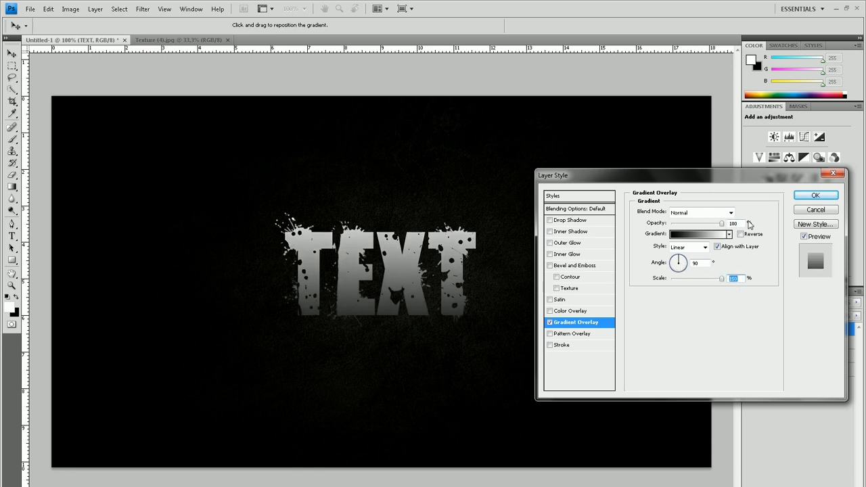
drag(715, 228, 702, 225)
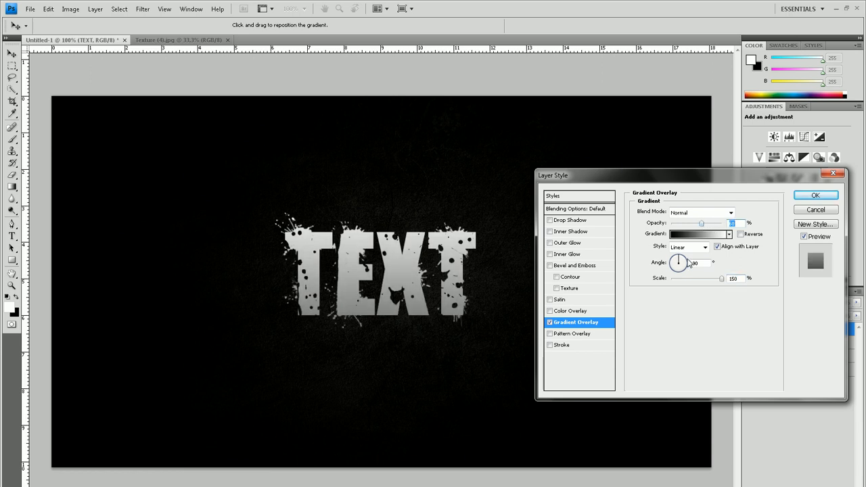
Add an Inner Glow to the text in white (ffffff) and increase its size so the letter edges brighten
click(563, 255)
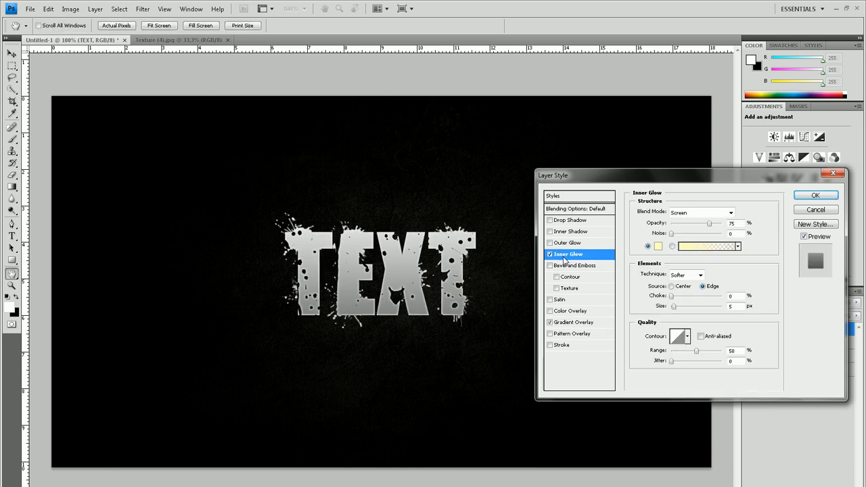
click(657, 247)
drag(353, 209, 193, 108)
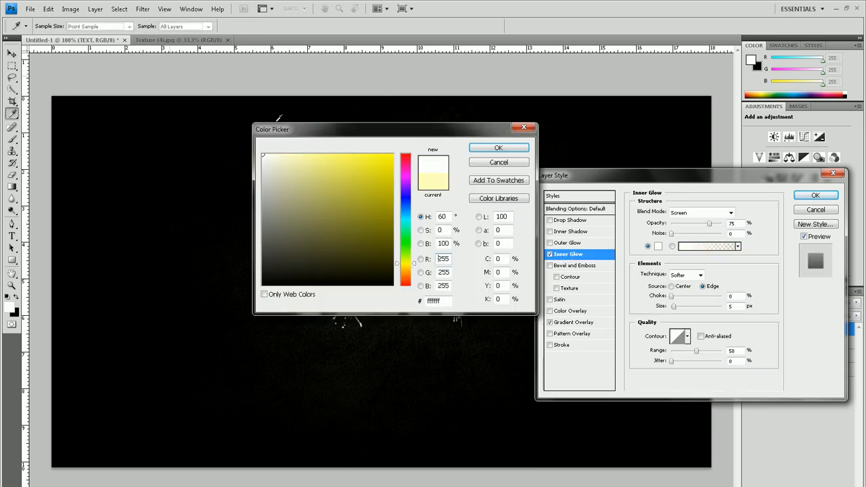
click(501, 149)
drag(674, 307, 681, 307)
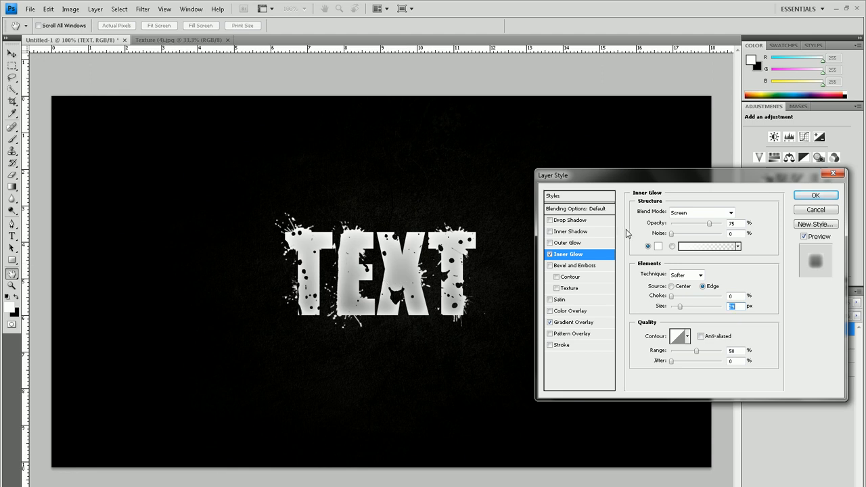
Add a Drop Shadow with 100% opacity, 0 px distance and about 19% spread, adjust its size, and apply the layer style
click(569, 221)
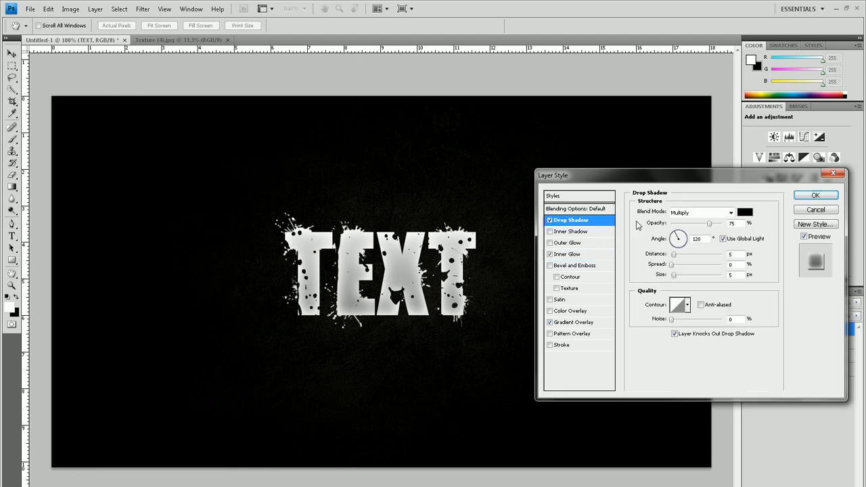
drag(709, 224, 734, 226)
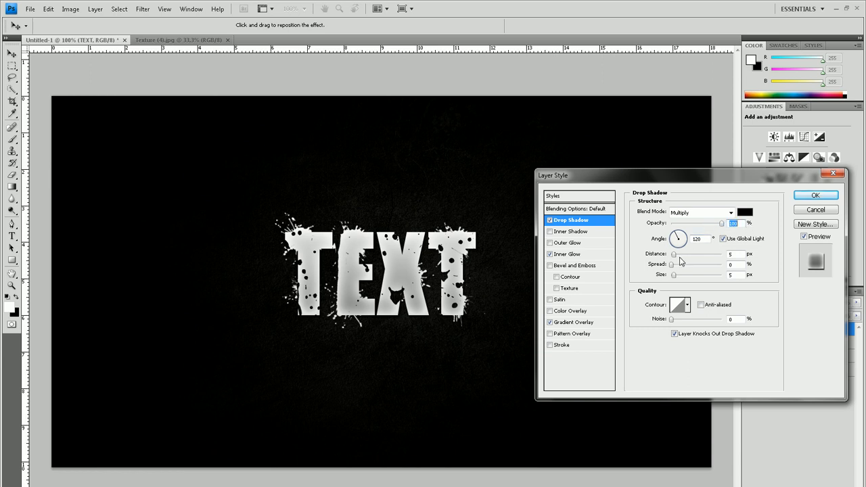
mouse_move(672, 256)
mouse_down()
mouse_move(636, 259)
mouse_move(683, 269)
mouse_up()
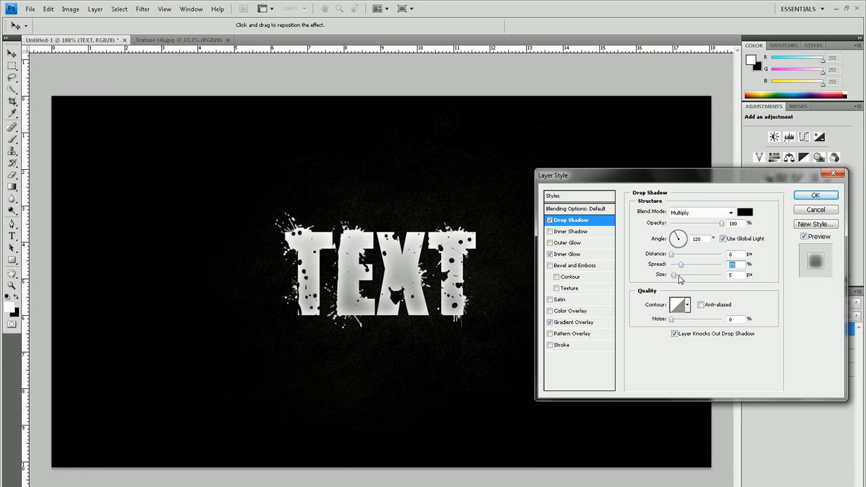
click(678, 276)
drag(679, 278, 678, 278)
drag(678, 278, 676, 279)
click(815, 195)
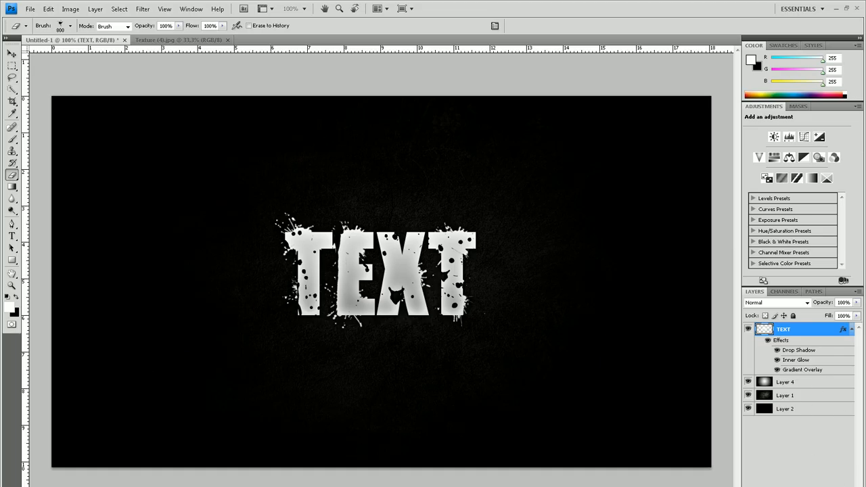
Create a new empty layer beneath the TEXT layer and collapse the TEXT layer's effects list
click(830, 486)
drag(805, 332, 808, 386)
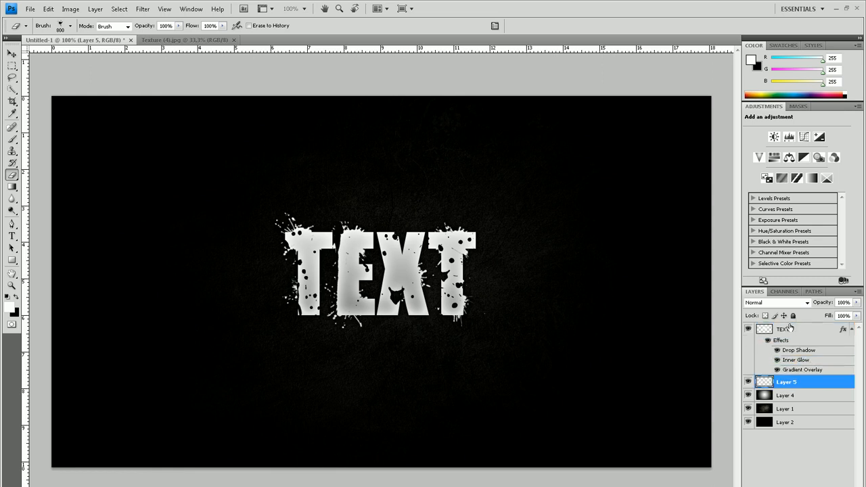
click(851, 330)
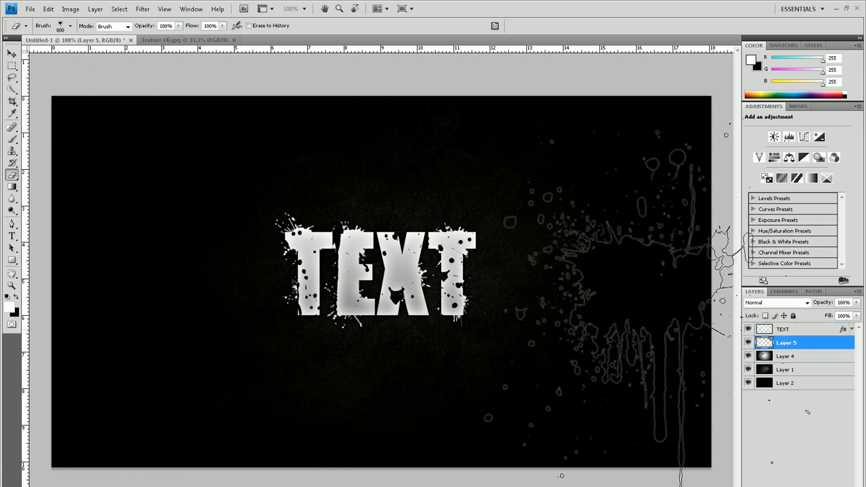
Set the foreground colour to pure red (ff0000)
click(11, 308)
drag(350, 217, 481, 126)
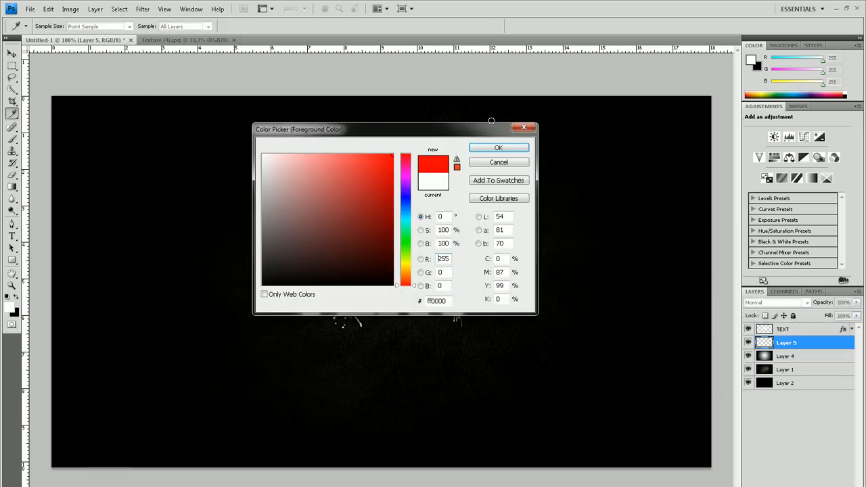
click(498, 148)
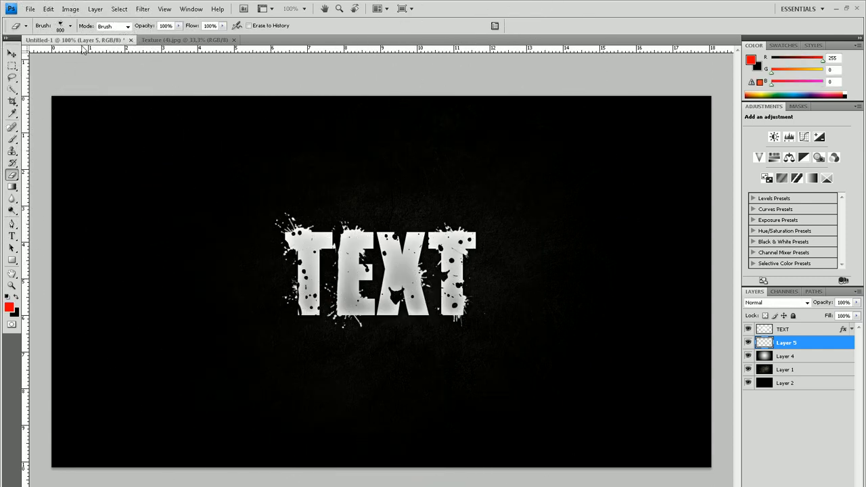
With the 532 px splatter brush resized to 349 px, stamp a red splatter behind the last T on the new layer
click(13, 139)
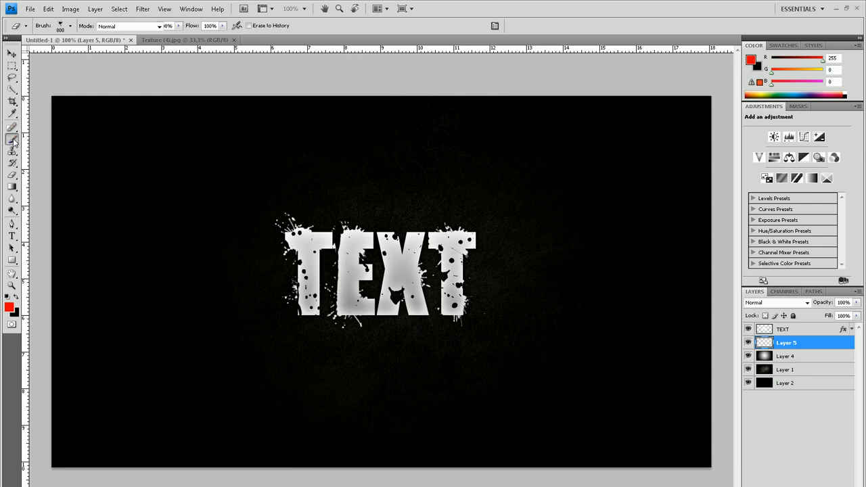
click(70, 26)
click(228, 240)
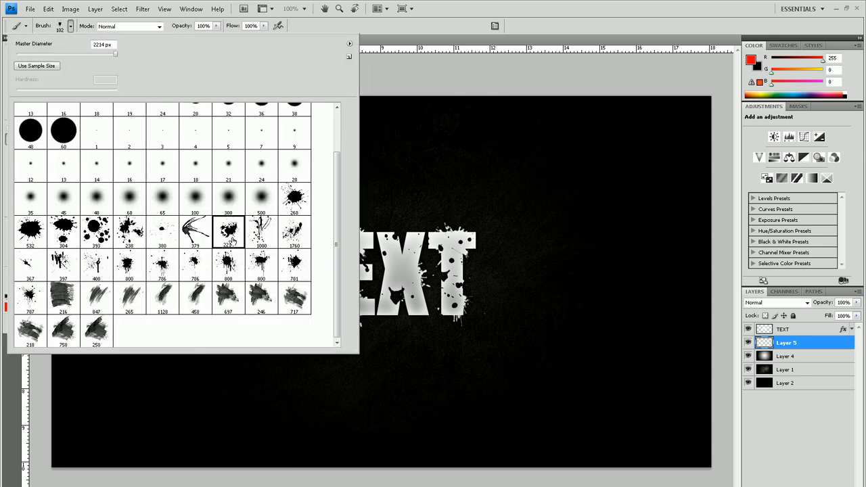
click(44, 236)
drag(110, 57, 104, 57)
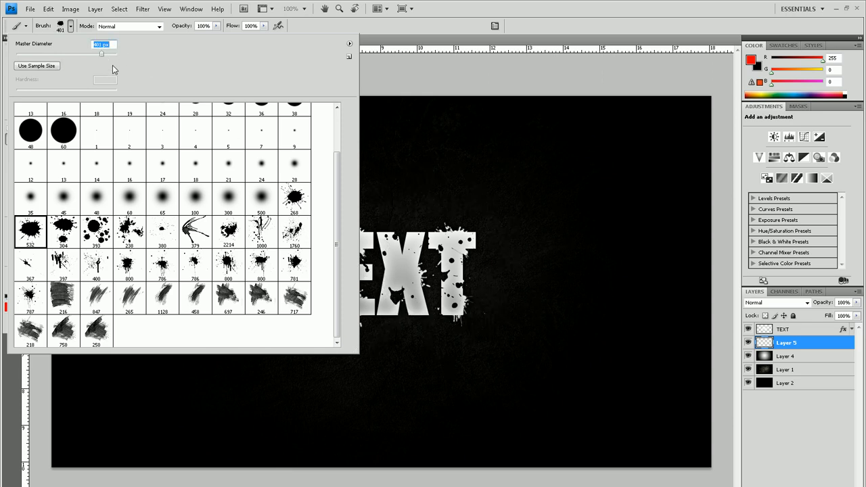
drag(100, 60, 97, 60)
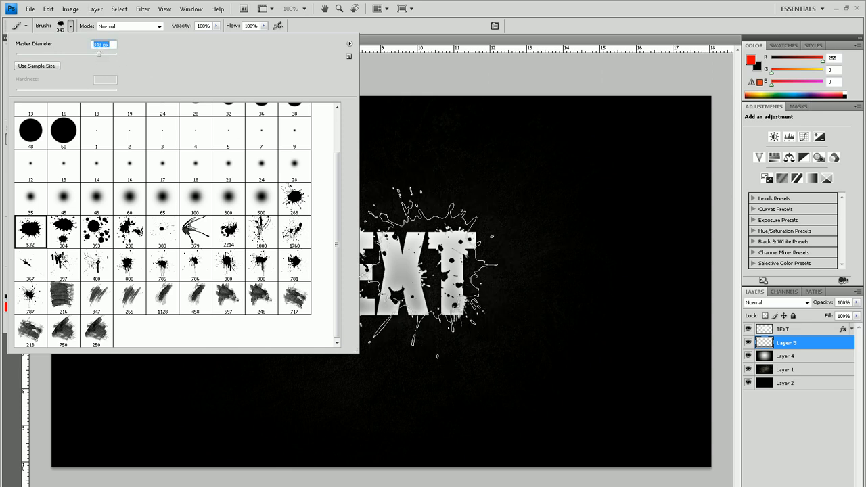
click(440, 8)
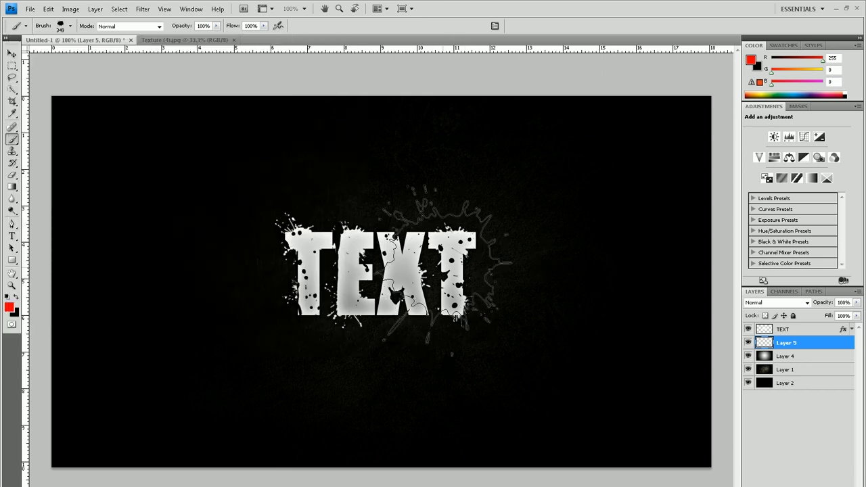
click(444, 263)
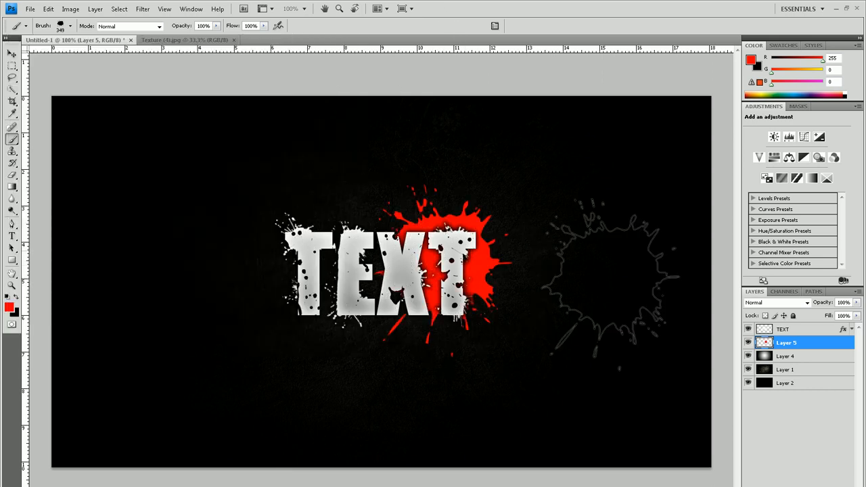
With the 268 px splatter brush, stamp a red splatter behind the lower part of the first T on Layer 5
click(69, 26)
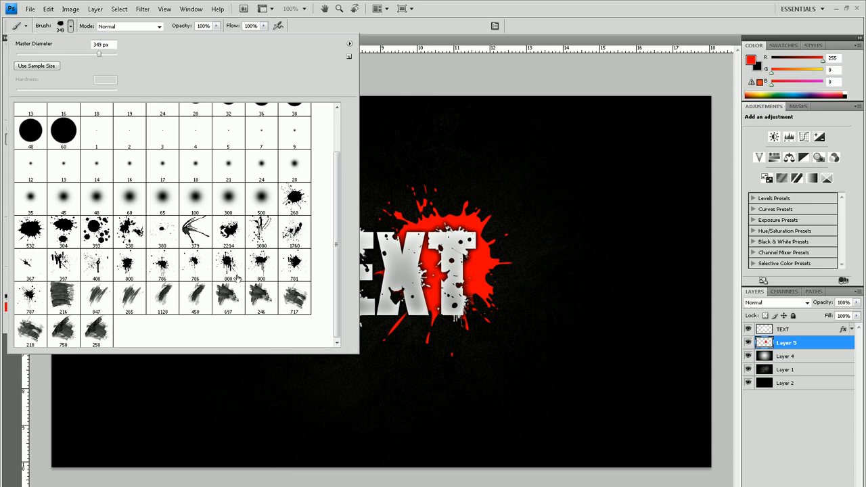
click(294, 198)
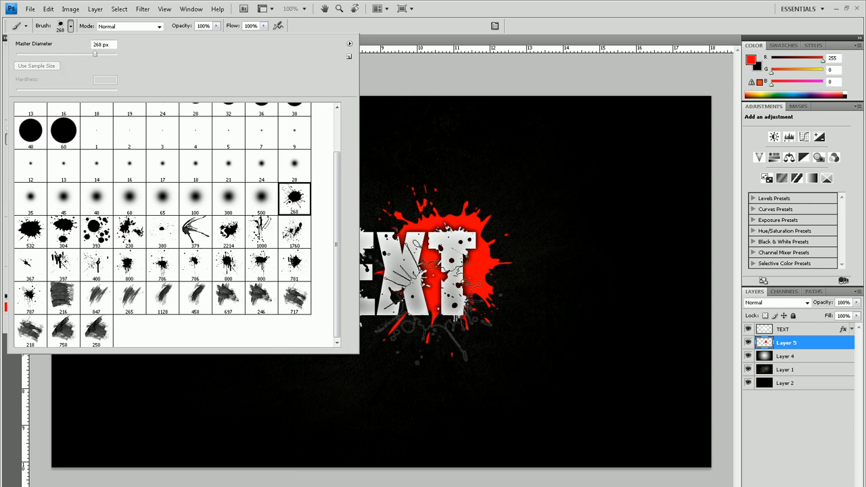
click(468, 19)
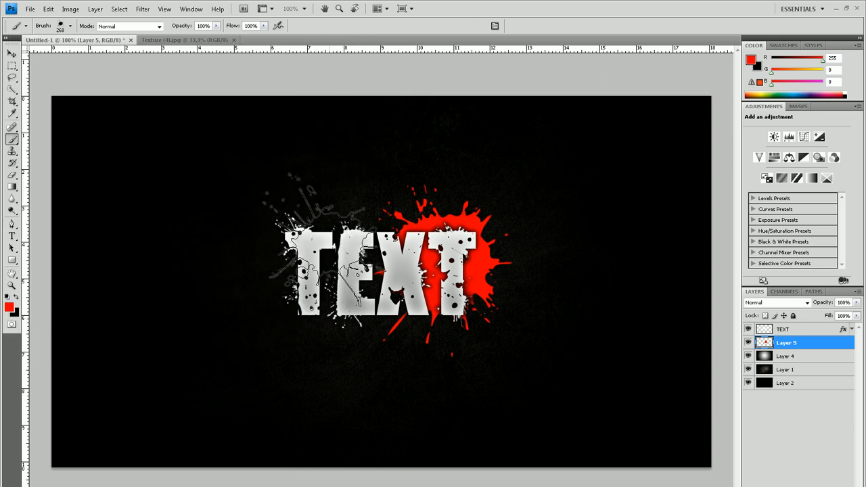
click(304, 291)
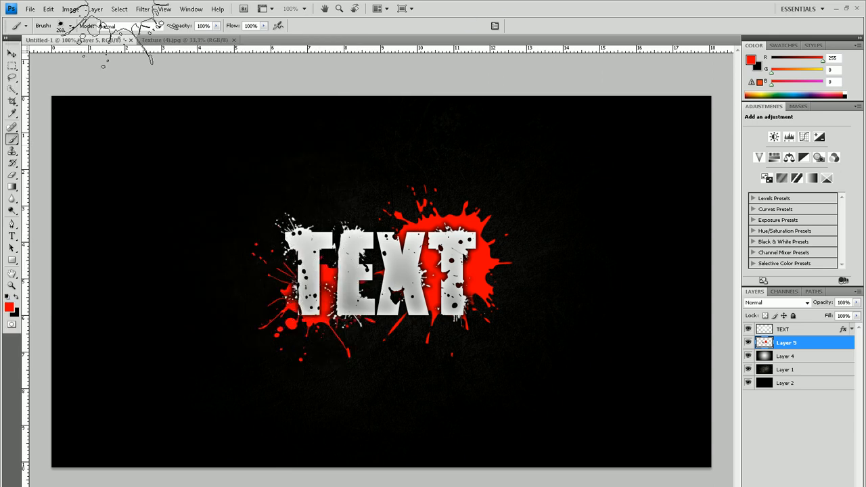
With the second 786 px splatter brush resized to 764 px, stamp a large red splatter behind the middle of the text
click(70, 26)
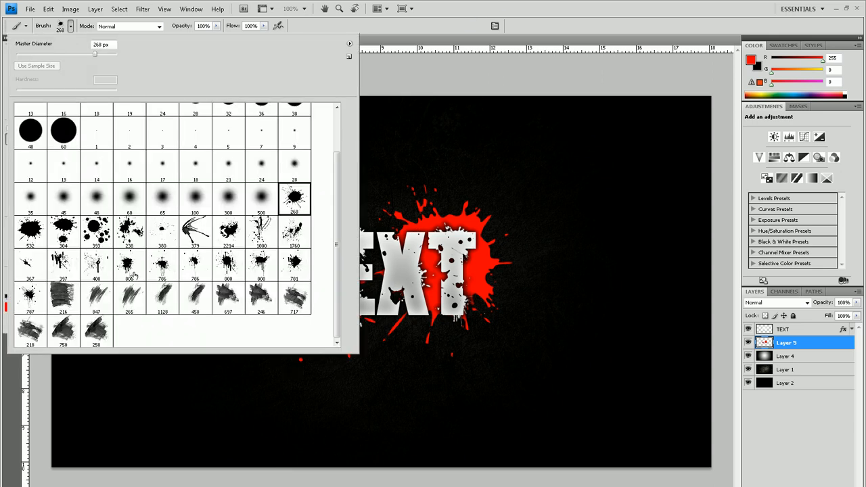
click(194, 268)
click(95, 54)
click(110, 54)
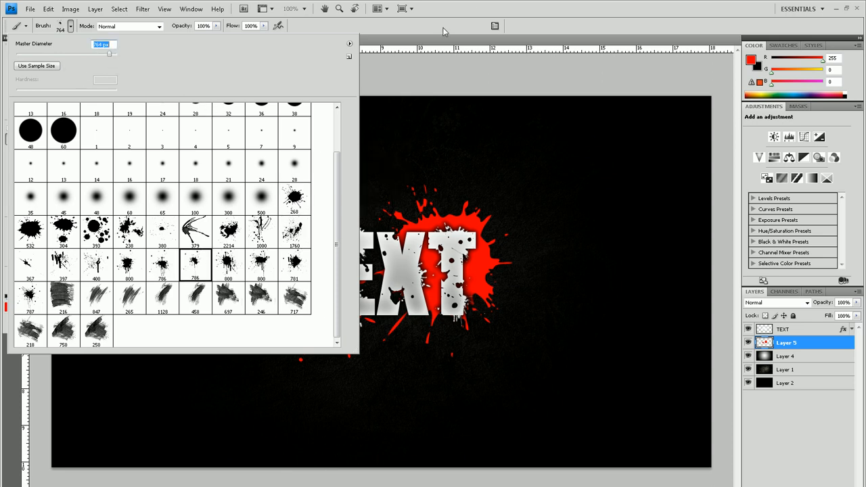
key(Return)
click(374, 279)
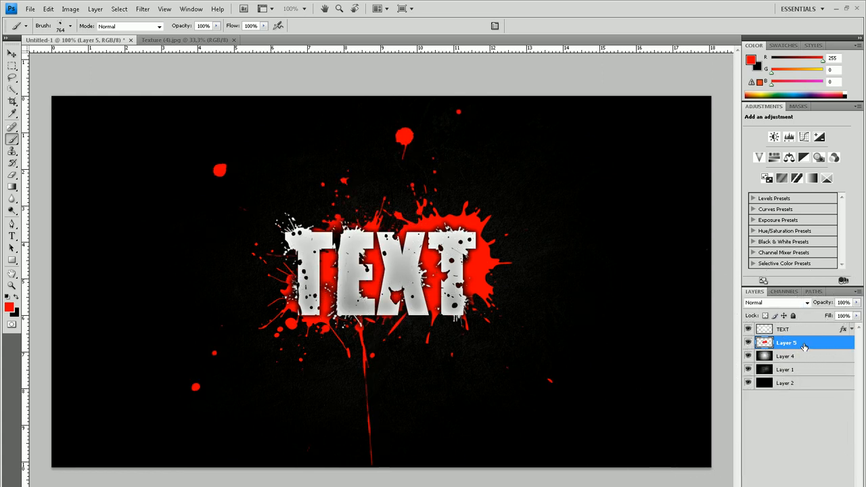
Set the blend mode of the red splatter layer, Layer 5, to Soft Light
click(801, 304)
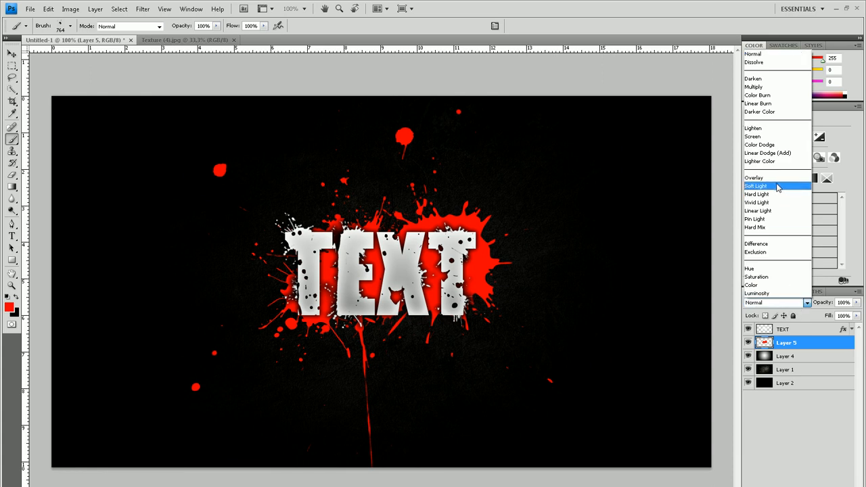
click(777, 186)
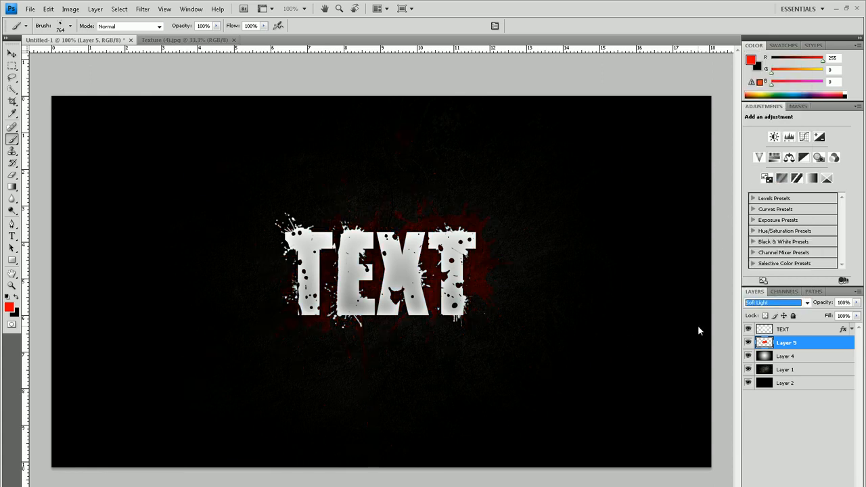